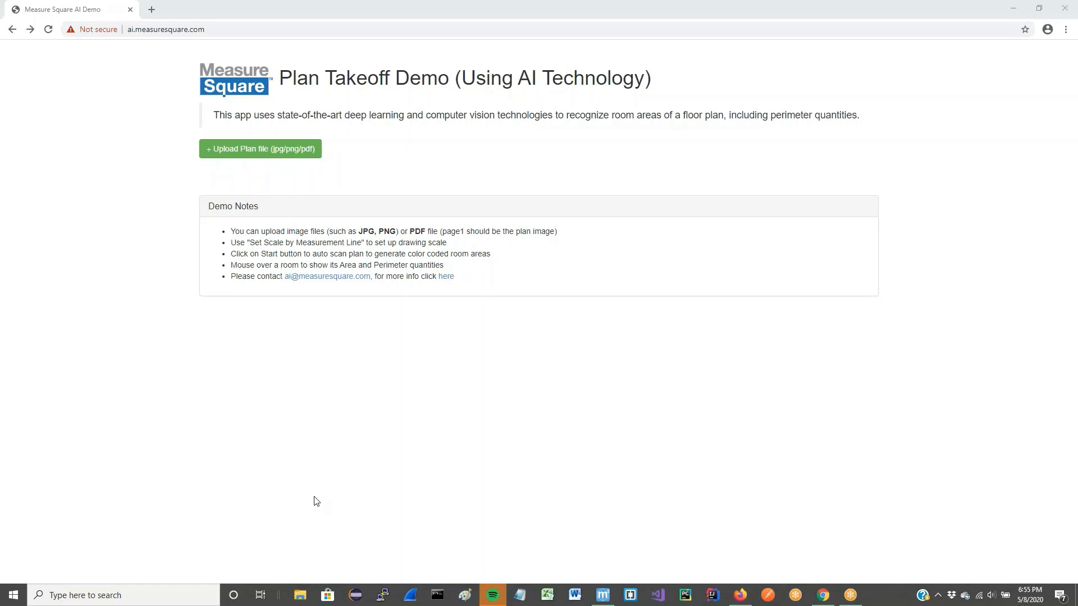
Step: Upload the floor plan file 013.jpg so its drawing is displayed for takeoff
{"action": "left_click", "coordinate": [288, 155]}
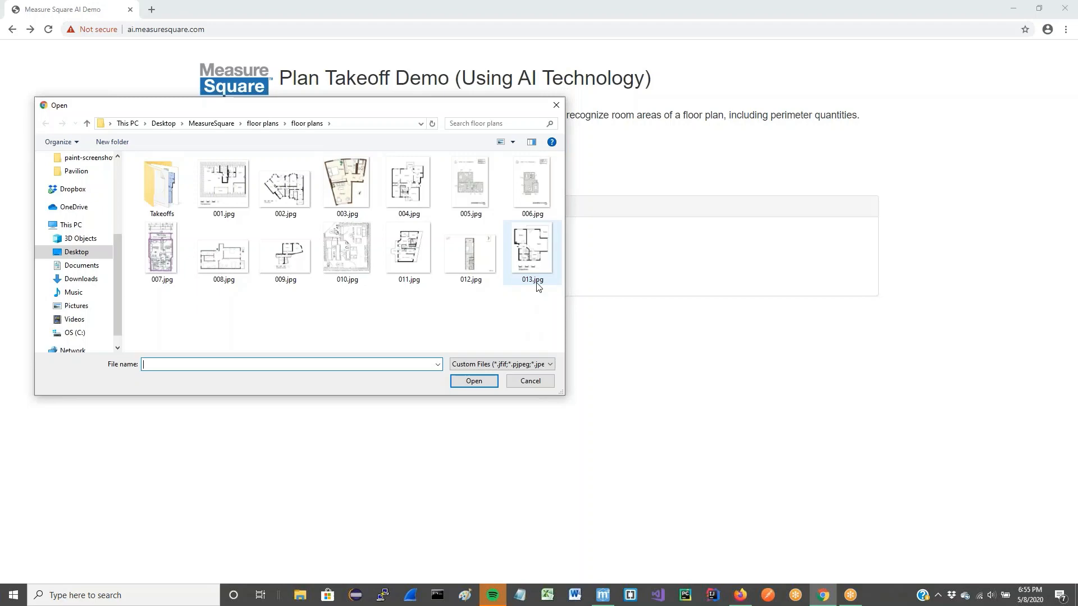
{"action": "double_click", "coordinate": [536, 268]}
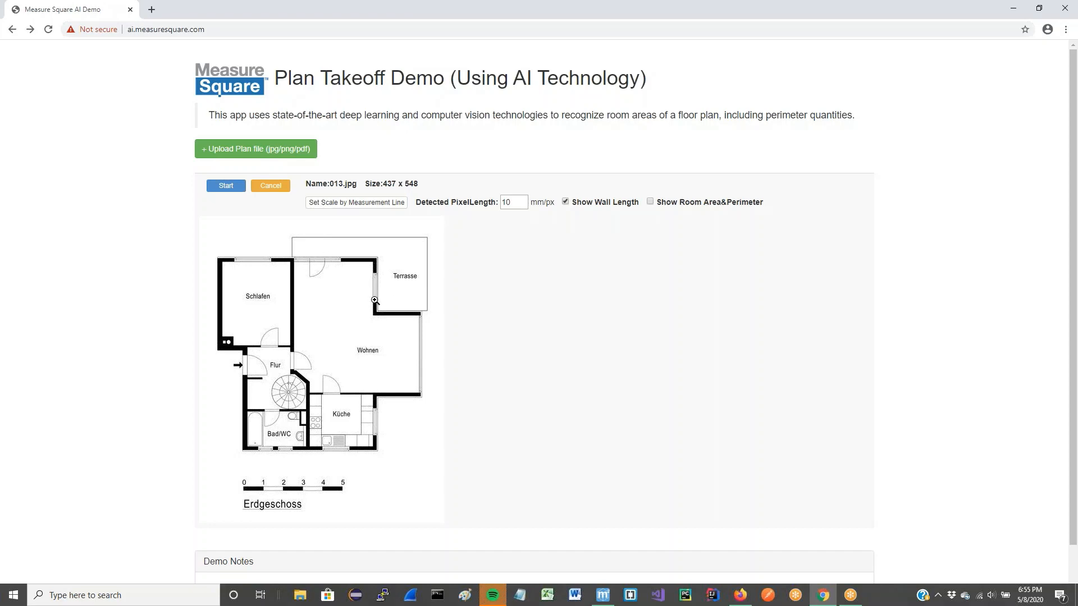
Step: Calibrate the scale with a 3-foot reference line drawn along the kitchen's top wall
{"action": "left_click", "coordinate": [333, 206]}
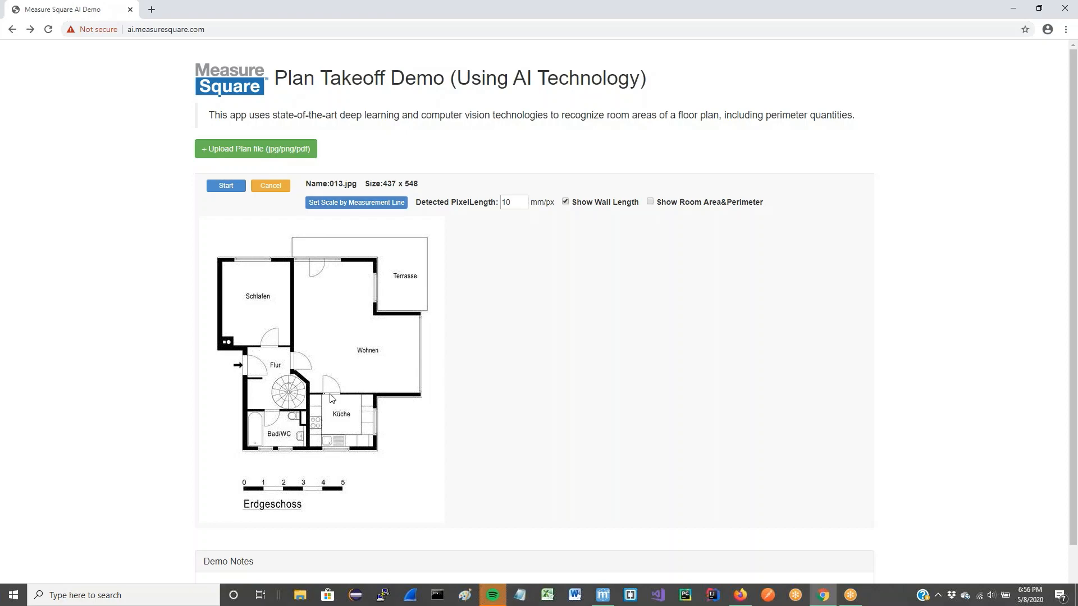
{"action": "left_click_drag", "start_coordinate": [325, 397], "coordinate": [342, 397]}
{"action": "left_click", "coordinate": [343, 398]}
{"action": "left_click", "coordinate": [371, 381]}
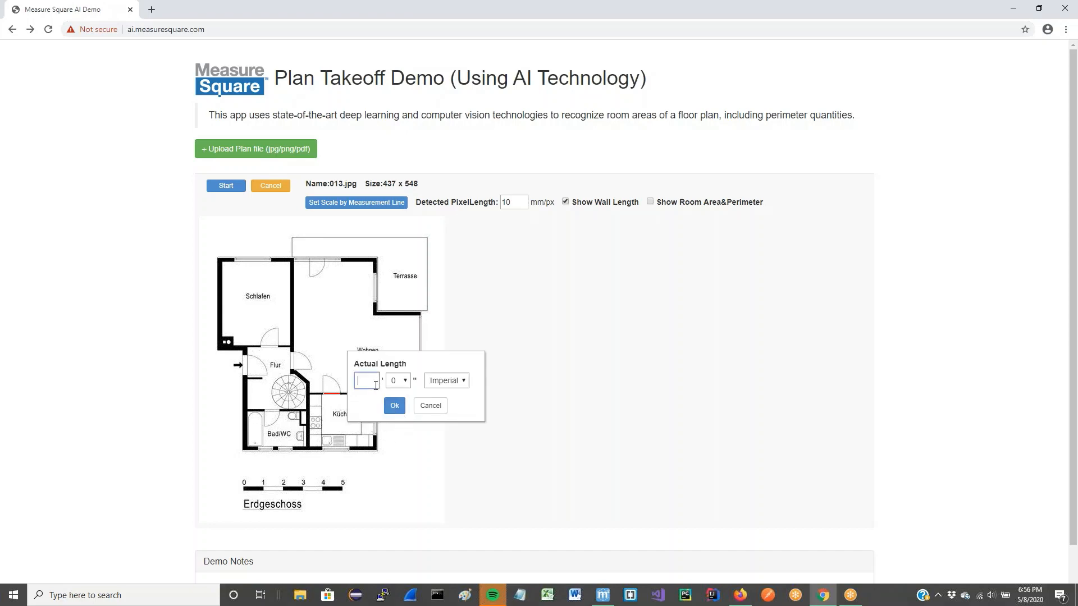
{"action": "type", "text": "3"}
{"action": "left_click", "coordinate": [394, 405]}
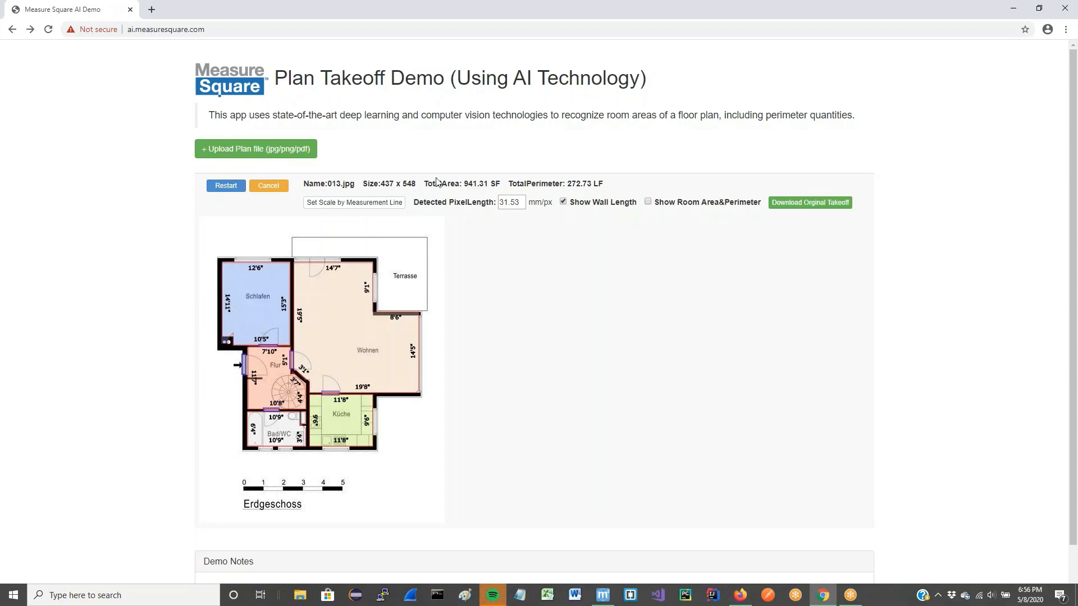
Step: Highlight the TotalArea 941.31 SF and TotalPerimeter 272.73 LF figures in the header
{"action": "left_click_drag", "start_coordinate": [428, 187], "coordinate": [500, 187]}
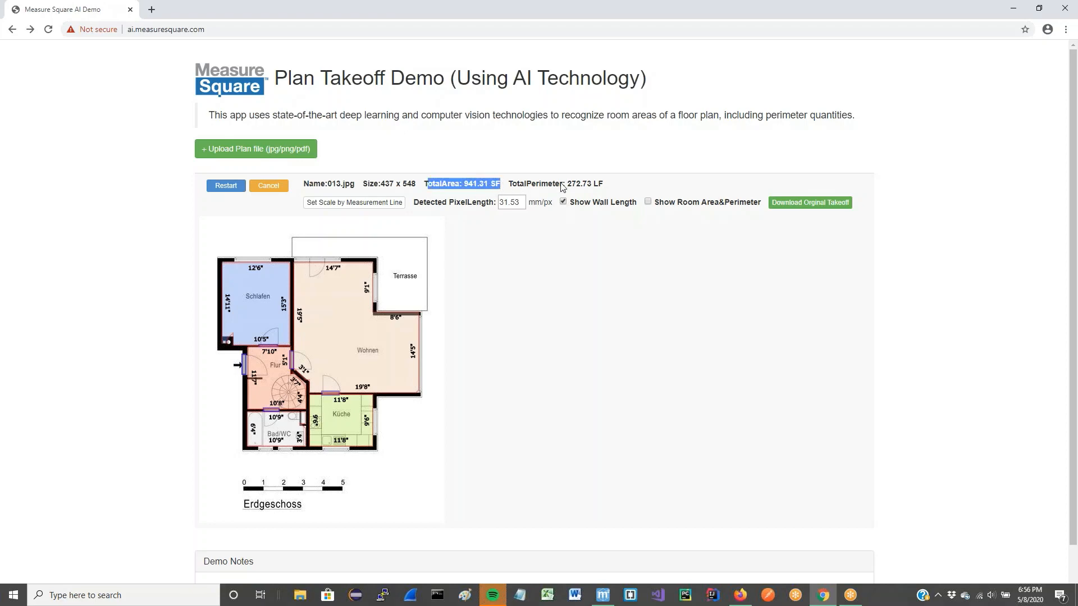
{"action": "left_click_drag", "start_coordinate": [567, 186], "coordinate": [609, 186]}
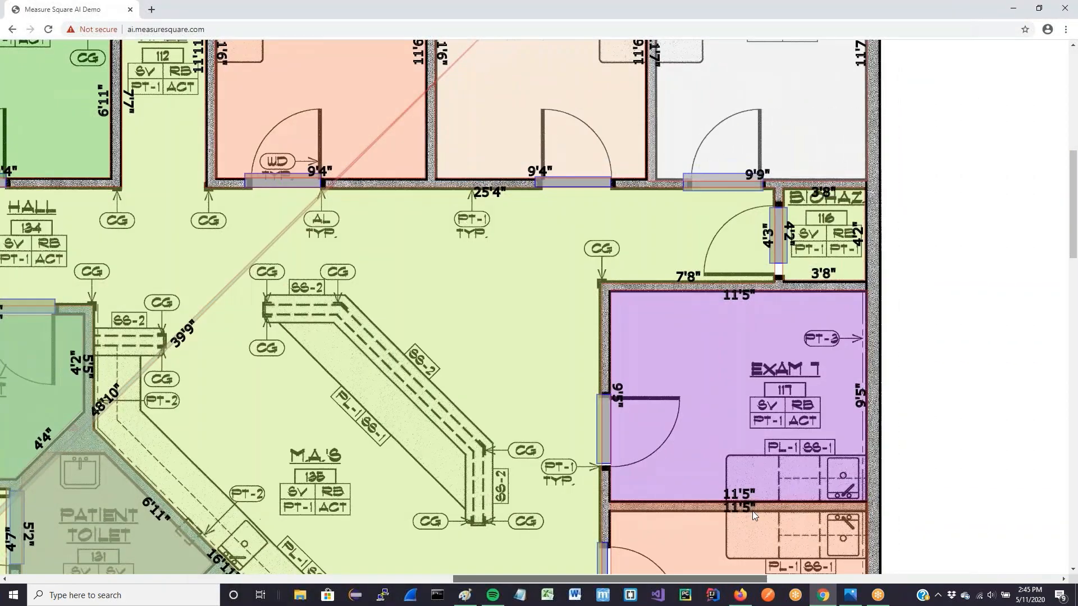
{"action": "scroll", "coordinate": [478, 333], "scroll_direction": "down", "scroll_amount": 2}
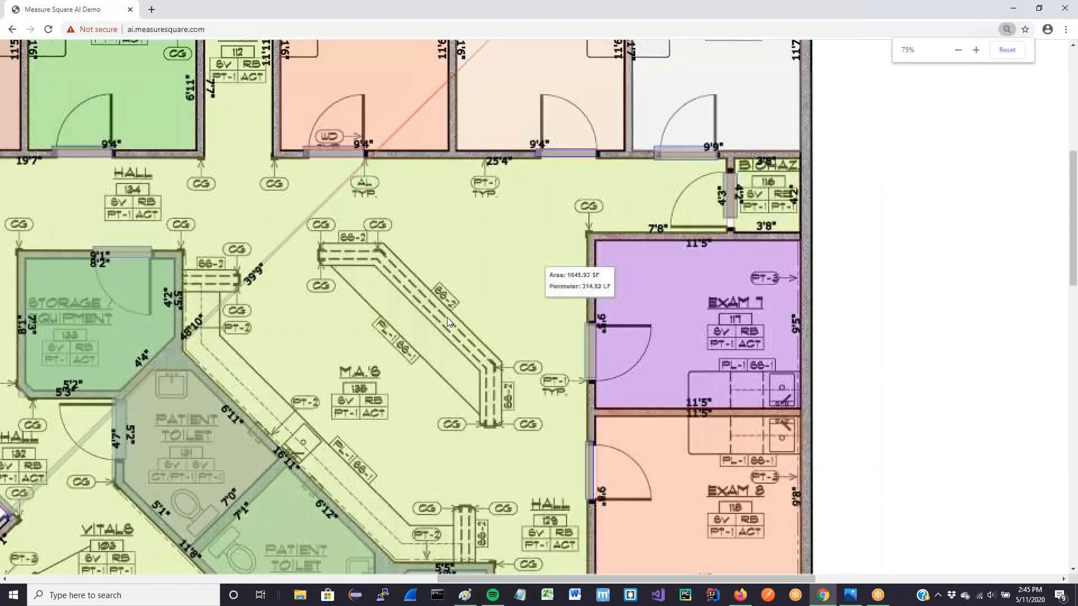
{"action": "scroll", "coordinate": [279, 289], "scroll_direction": "down", "scroll_amount": 2}
{"action": "scroll", "coordinate": [429, 333], "scroll_direction": "down", "scroll_amount": 2}
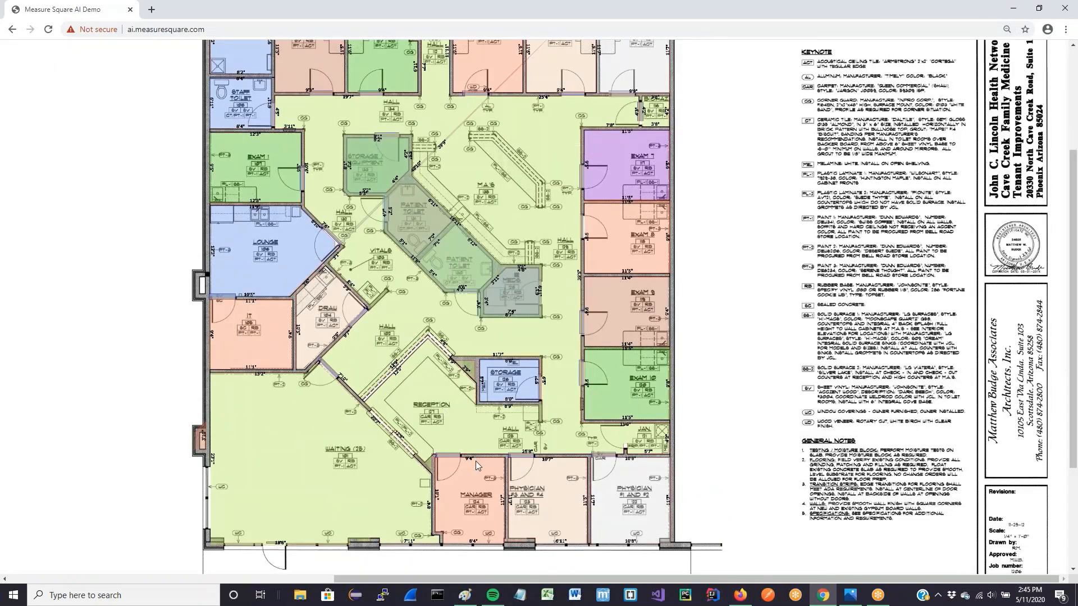
{"action": "scroll", "coordinate": [581, 418], "scroll_direction": "down", "scroll_amount": 1}
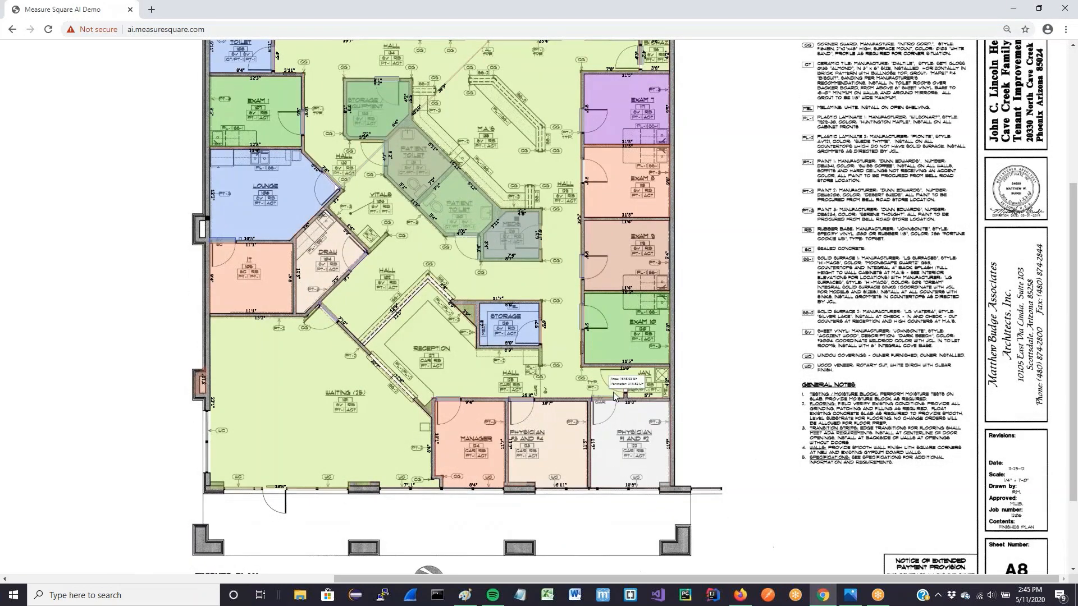
{"action": "scroll", "coordinate": [315, 395], "scroll_direction": "up", "scroll_amount": 3}
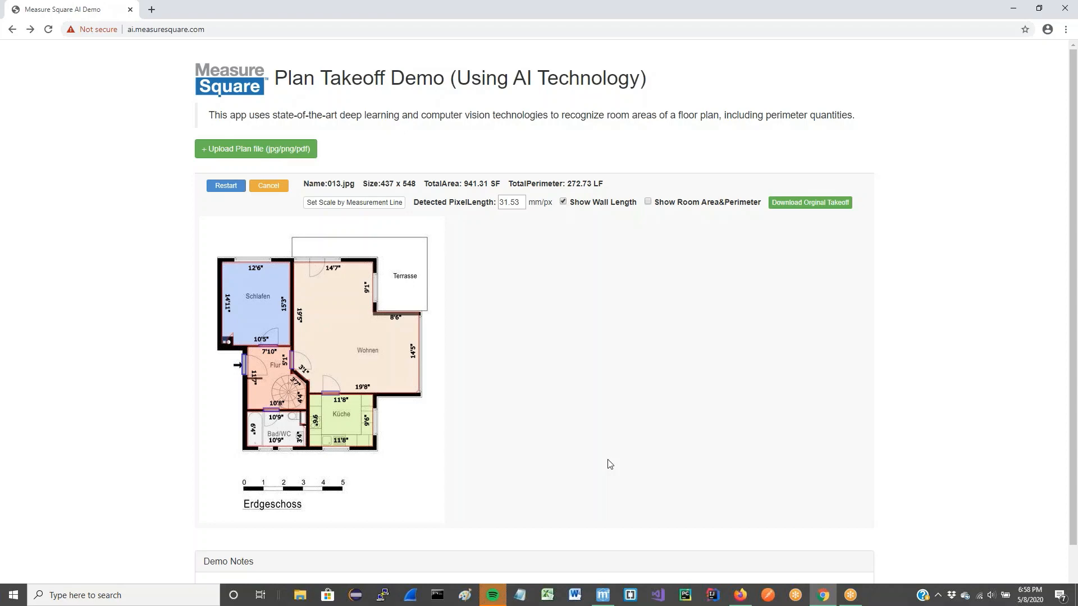
{"action": "scroll", "coordinate": [571, 432], "scroll_direction": "down", "scroll_amount": 2}
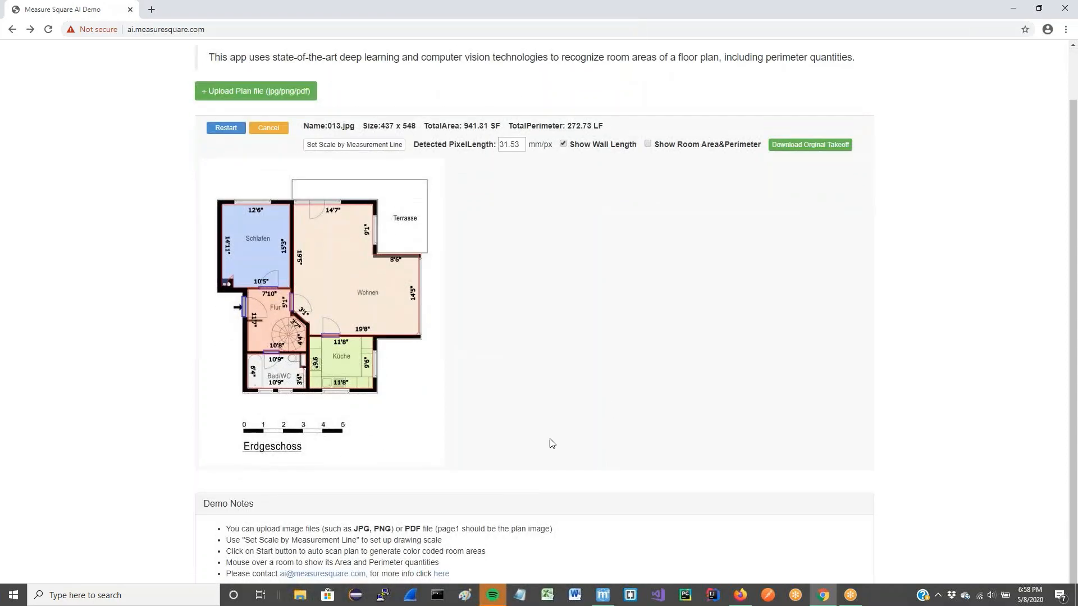
{"action": "scroll", "coordinate": [363, 377], "scroll_direction": "up", "scroll_amount": 2}
{"action": "scroll", "coordinate": [364, 376], "scroll_direction": "down", "scroll_amount": 2}
Step: Follow the Demo Notes 'here' link to the Auto Floorplan Takeoff API Web Services page
{"action": "left_click", "coordinate": [440, 573]}
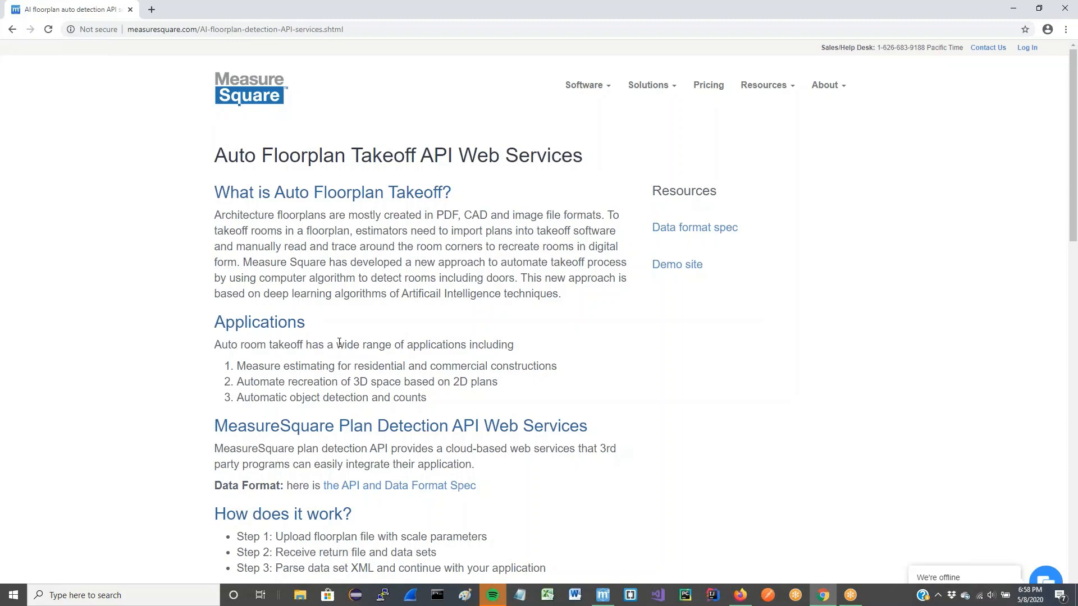
{"action": "scroll", "coordinate": [278, 396], "scroll_direction": "down", "scroll_amount": 2}
{"action": "scroll", "coordinate": [279, 397], "scroll_direction": "down", "scroll_amount": 4}
{"action": "scroll", "coordinate": [340, 423], "scroll_direction": "up", "scroll_amount": 3}
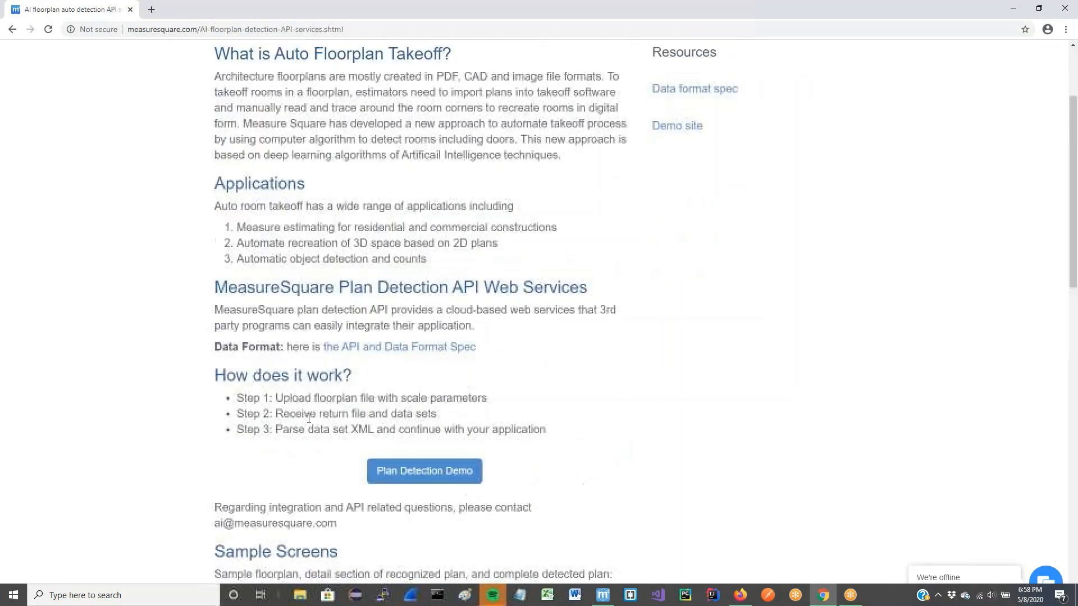
{"action": "scroll", "coordinate": [341, 424], "scroll_direction": "up", "scroll_amount": 3}
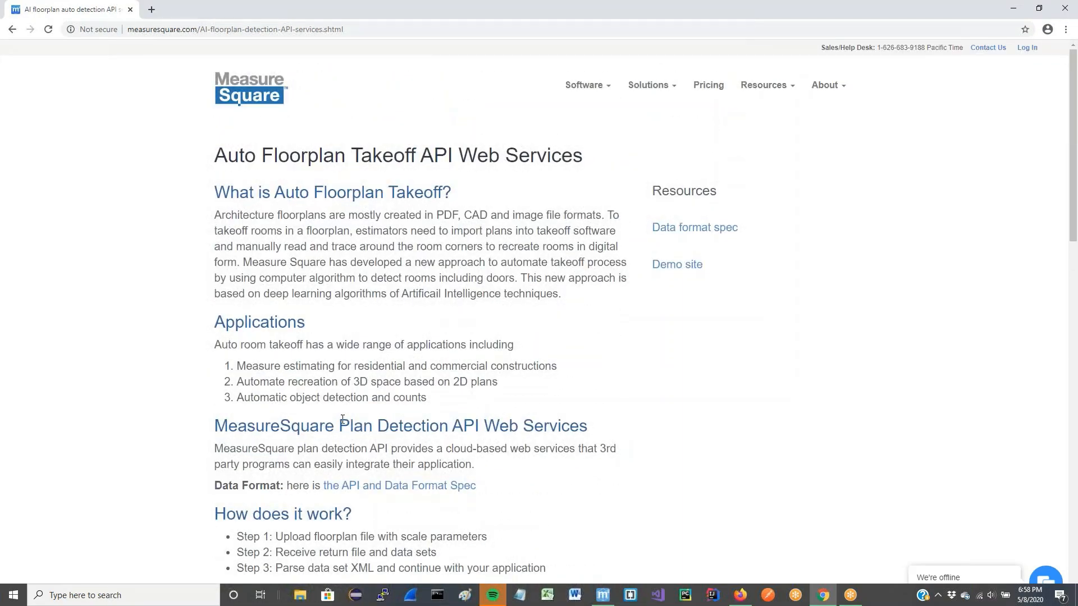